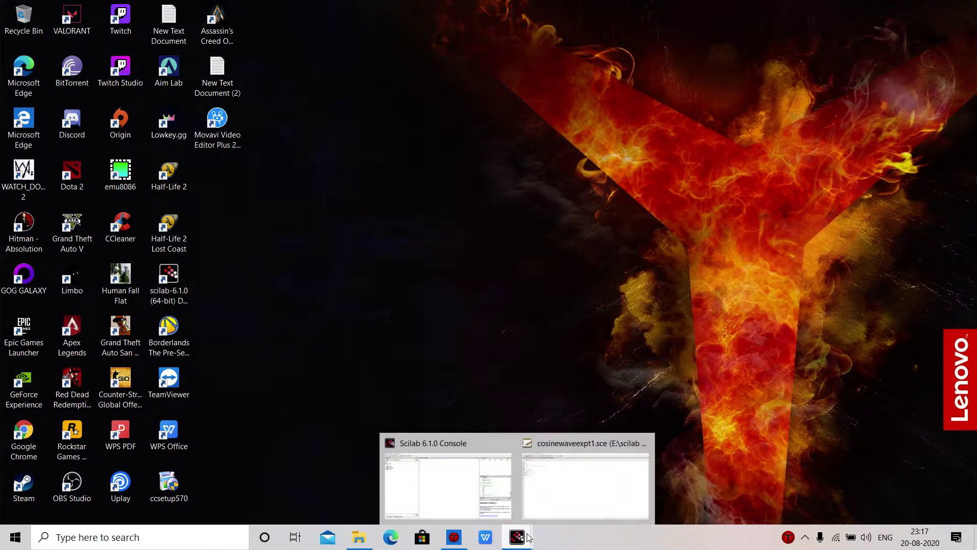
Step: Restore SciNotes with cosinewaveexpt1.sce from its Scilab taskbar thumbnail
click(557, 505)
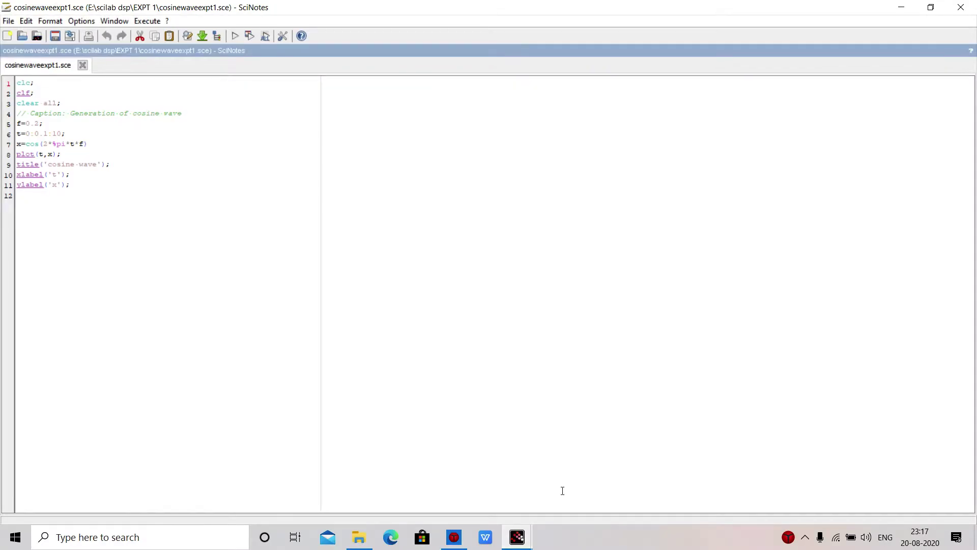
drag(72, 187, 22, 75)
click(73, 191)
click(98, 229)
drag(17, 154, 65, 155)
click(100, 142)
text())
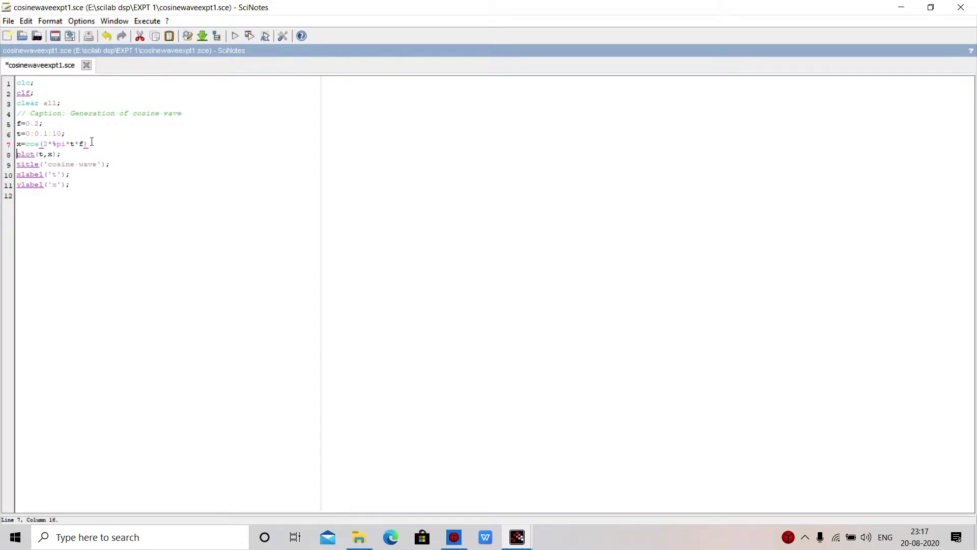
drag(86, 143, 9, 143)
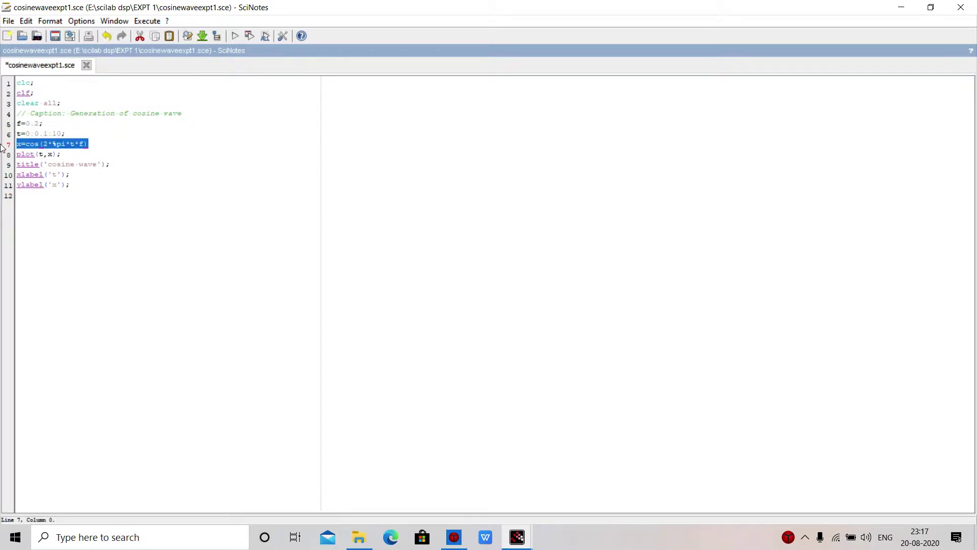
click(54, 145)
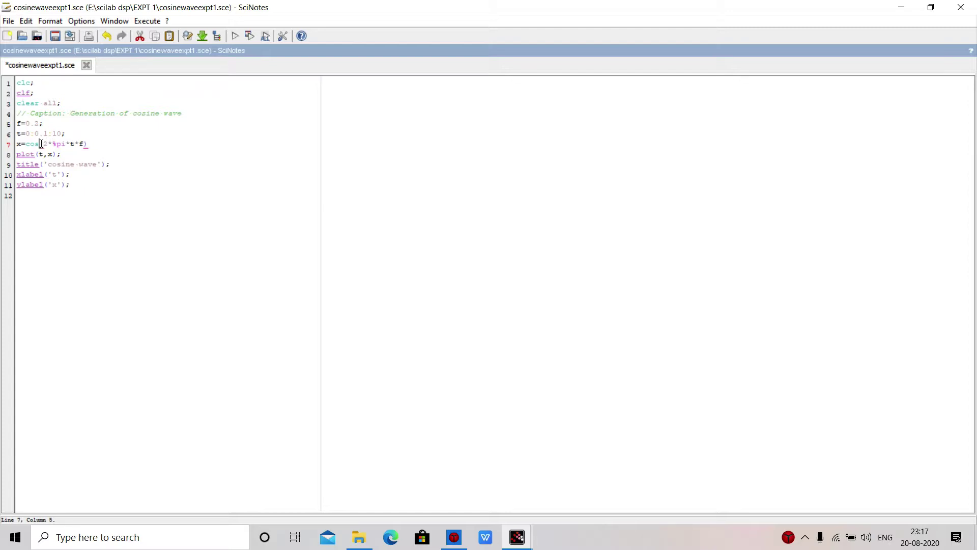
Step: Change line 7 to x=sin(2*%pi*t*f), then save and execute, clearing the console
key(BackSpace)
key(BackSpace)
text(in)
click(236, 37)
click(508, 299)
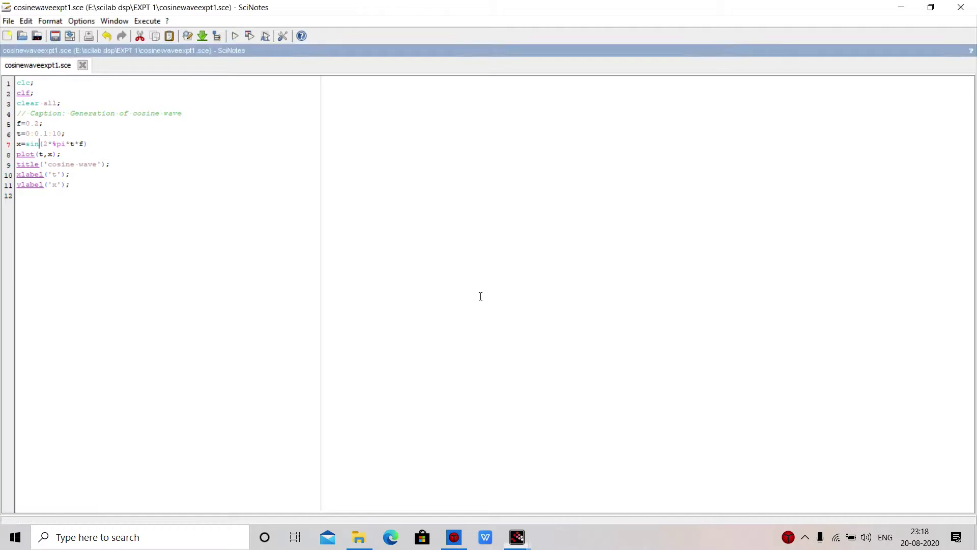
click(77, 63)
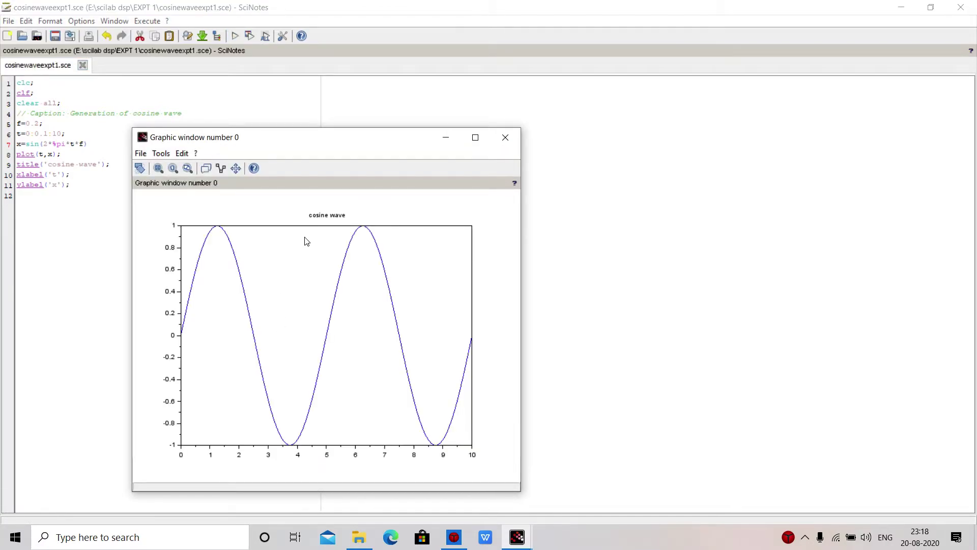
Step: Close the sine plot and start reverting line 7 by deleting sin
click(505, 138)
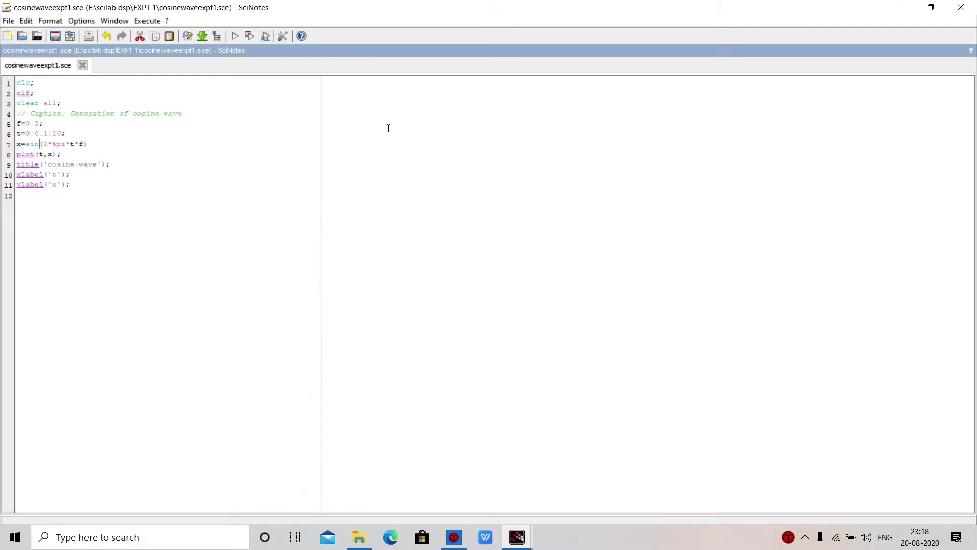
key(BackSpace)
key(BackSpace)
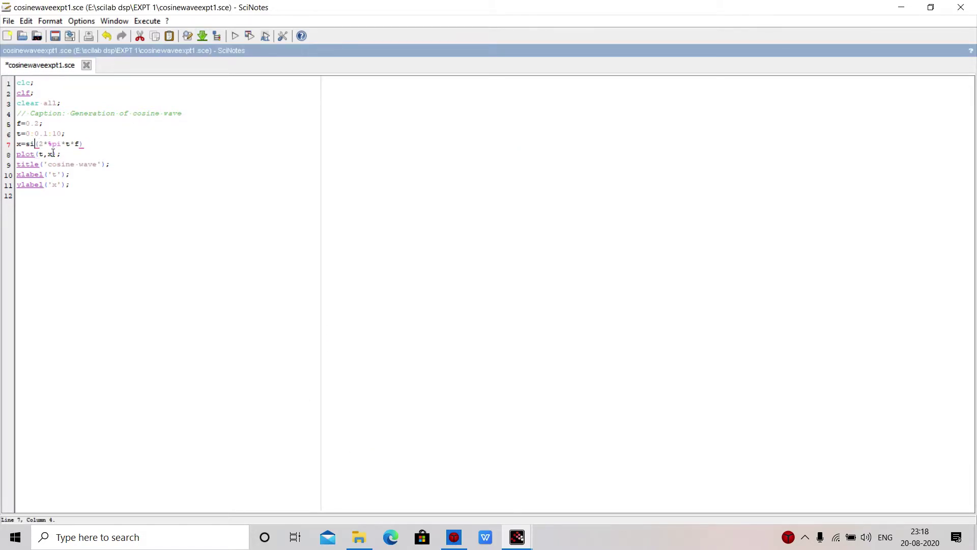
key(BackSpace)
text(cos)
Step: Save and execute the cosine script, clearing the console, then close the plot
click(249, 36)
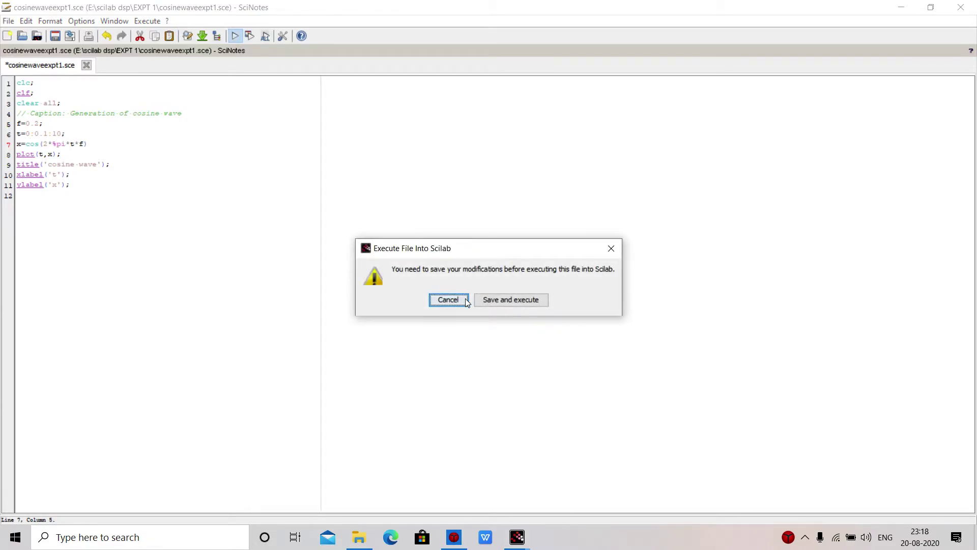
click(510, 300)
click(78, 61)
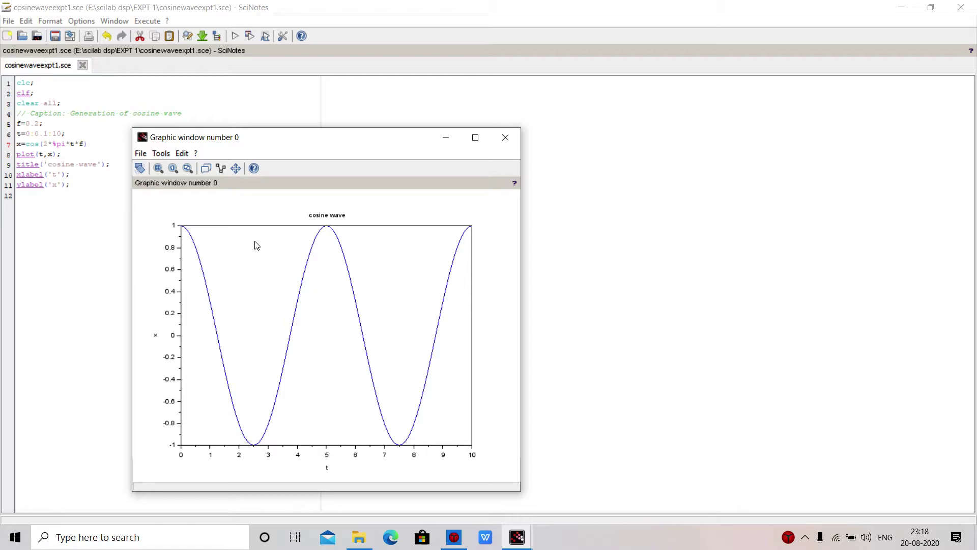
click(508, 138)
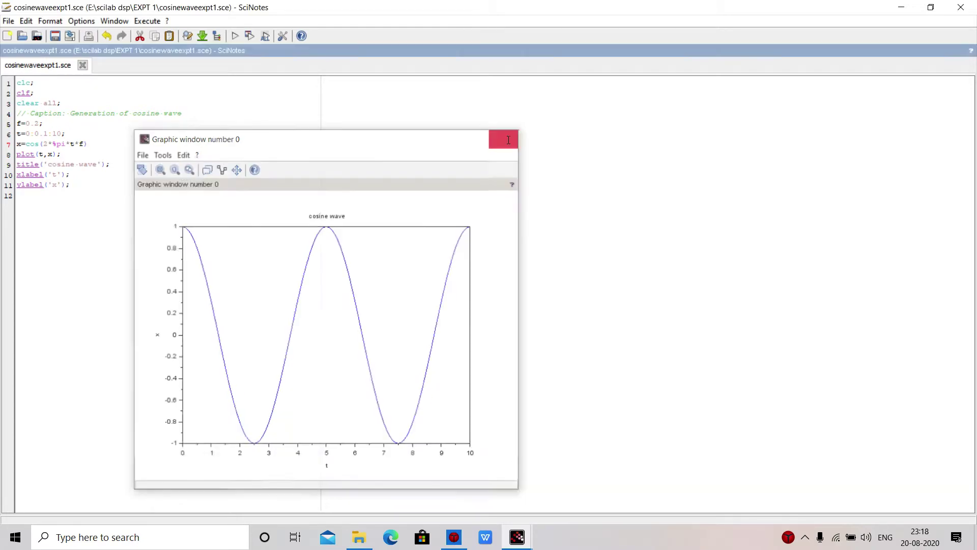
Step: Create a new empty Untitled 1 script and browse for an existing file
click(7, 36)
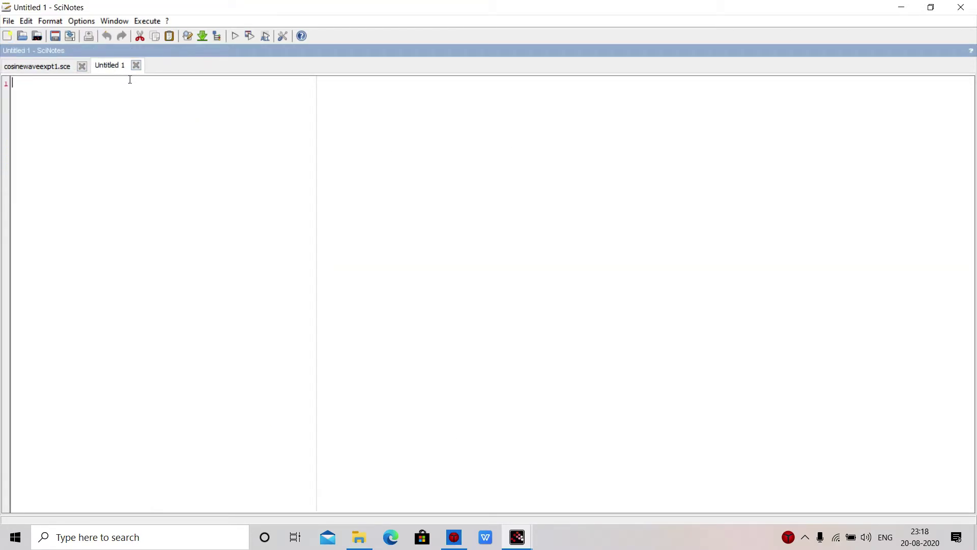
click(8, 20)
click(31, 50)
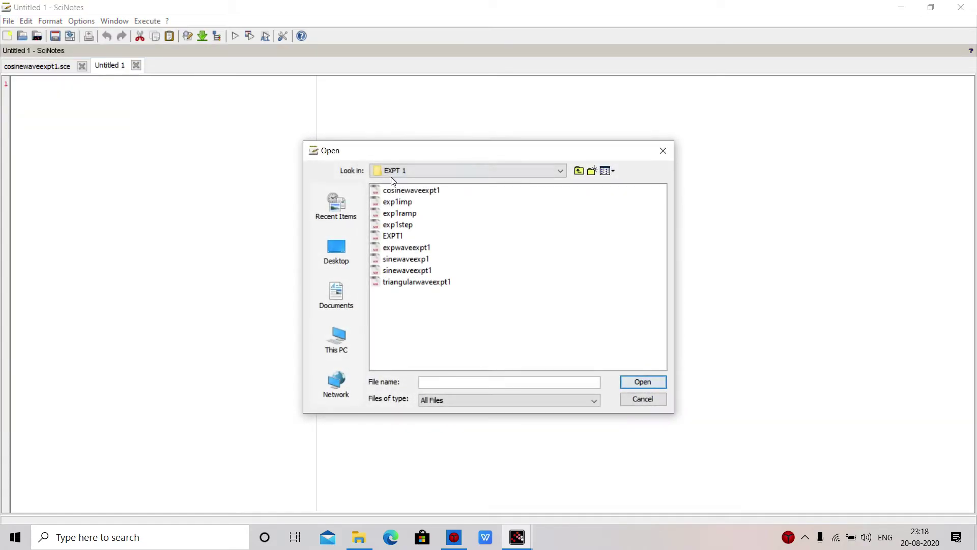
Step: Look over exp1imp, exp1ramp, expwaveexpt1 and triangularwaveexpt1 in EXPT 1, then cancel
click(407, 203)
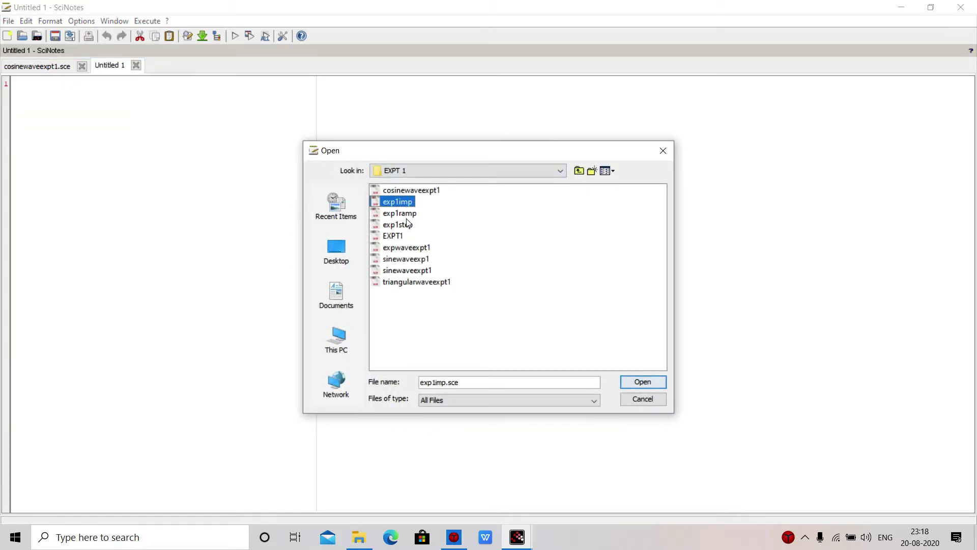
click(409, 213)
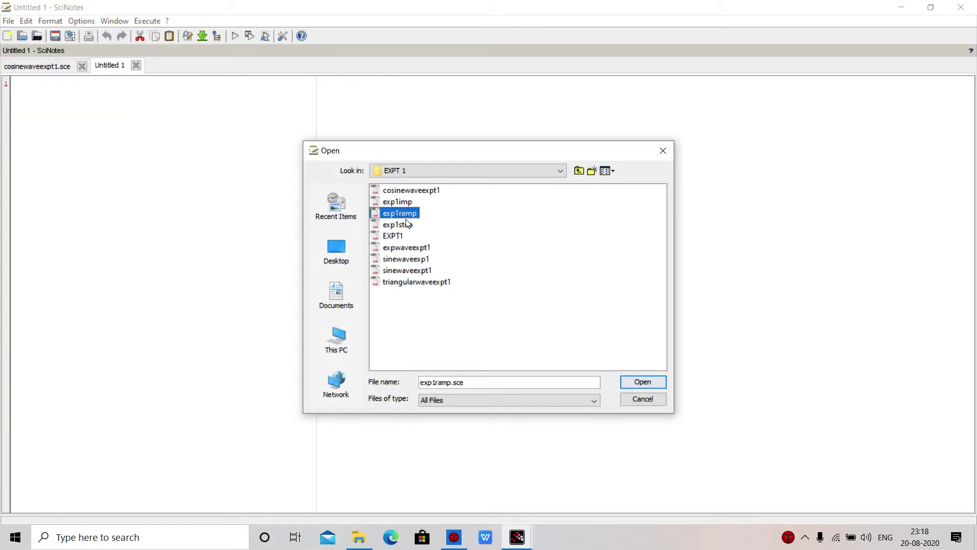
click(414, 249)
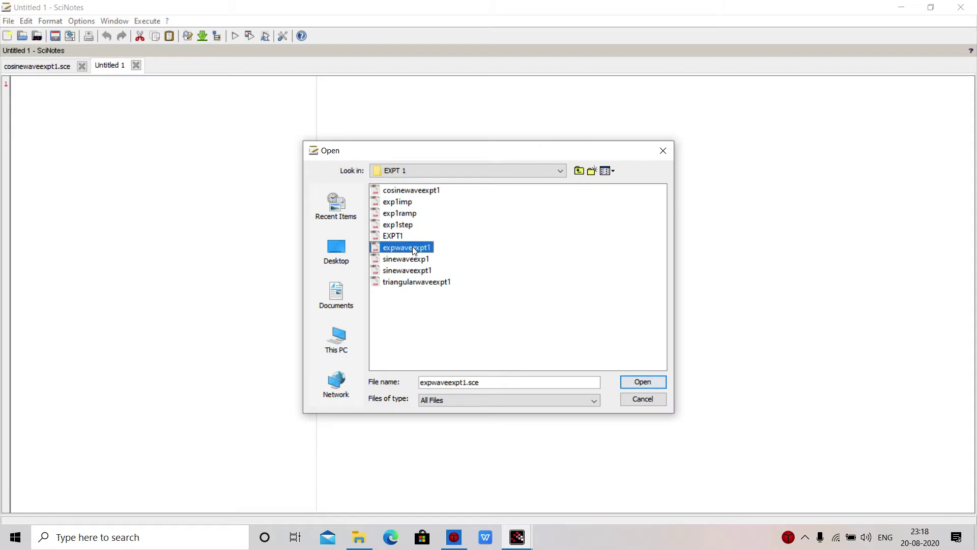
click(422, 283)
click(426, 319)
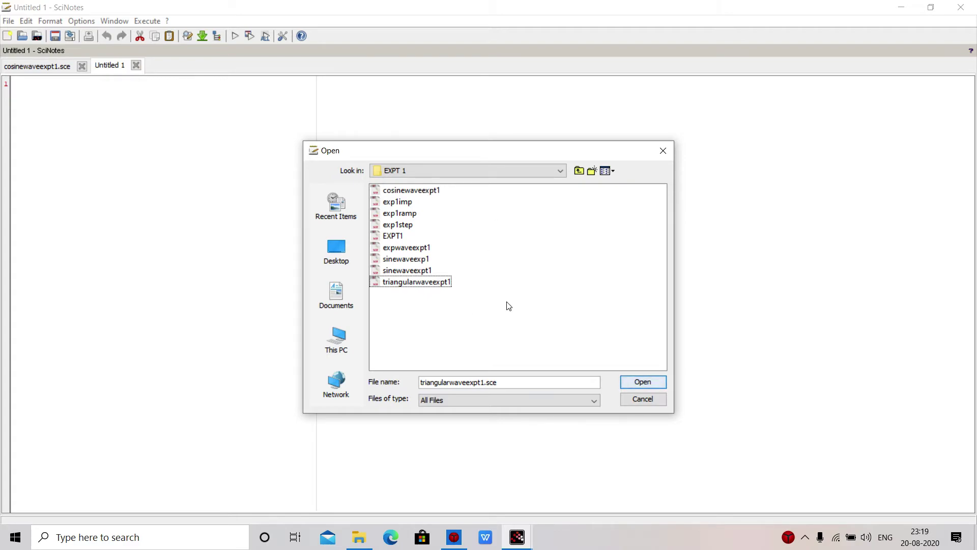
click(638, 404)
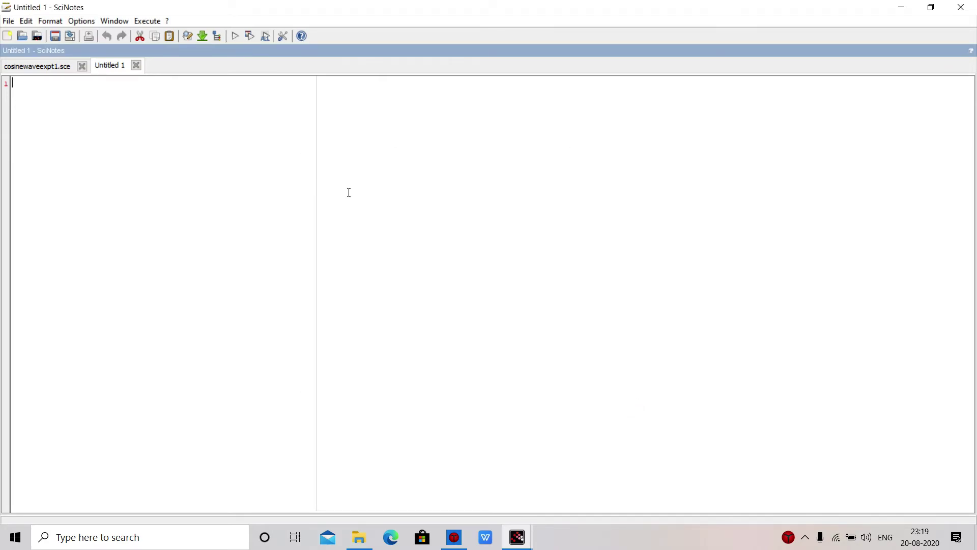
Step: Close the Untitled 1 tab and highlight lines 6–11 of cosinewaveexpt1.sce
click(137, 65)
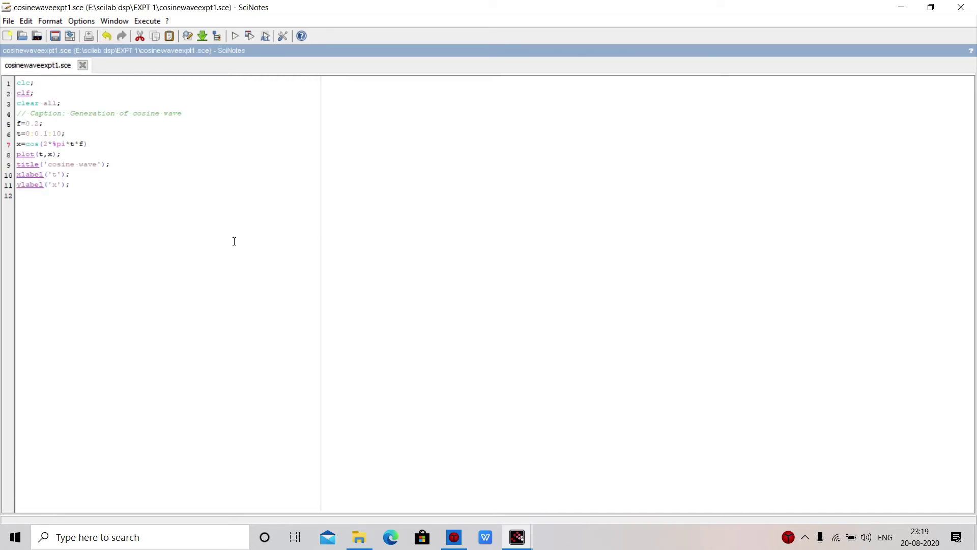
mouse_move(17, 196)
mouse_down()
mouse_move(74, 124)
mouse_move(154, 245)
mouse_up()
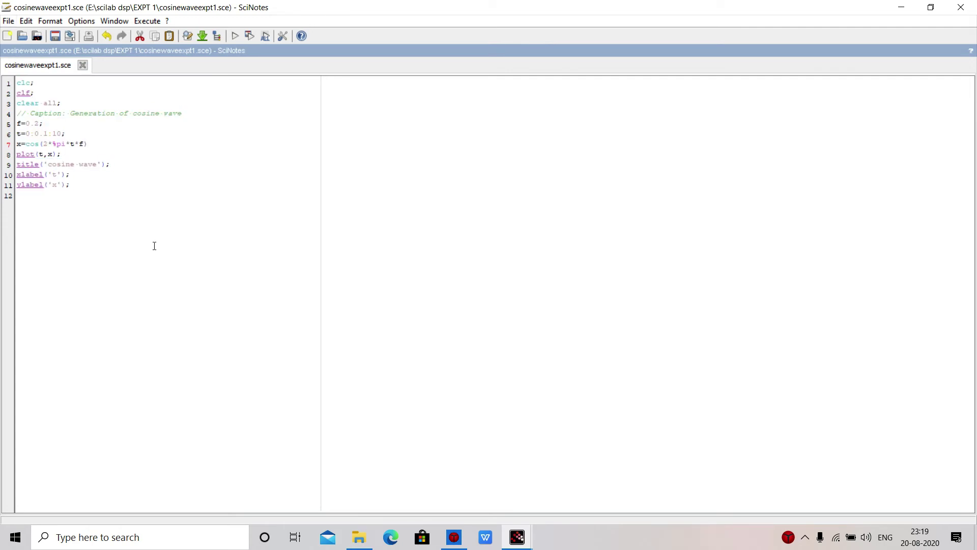